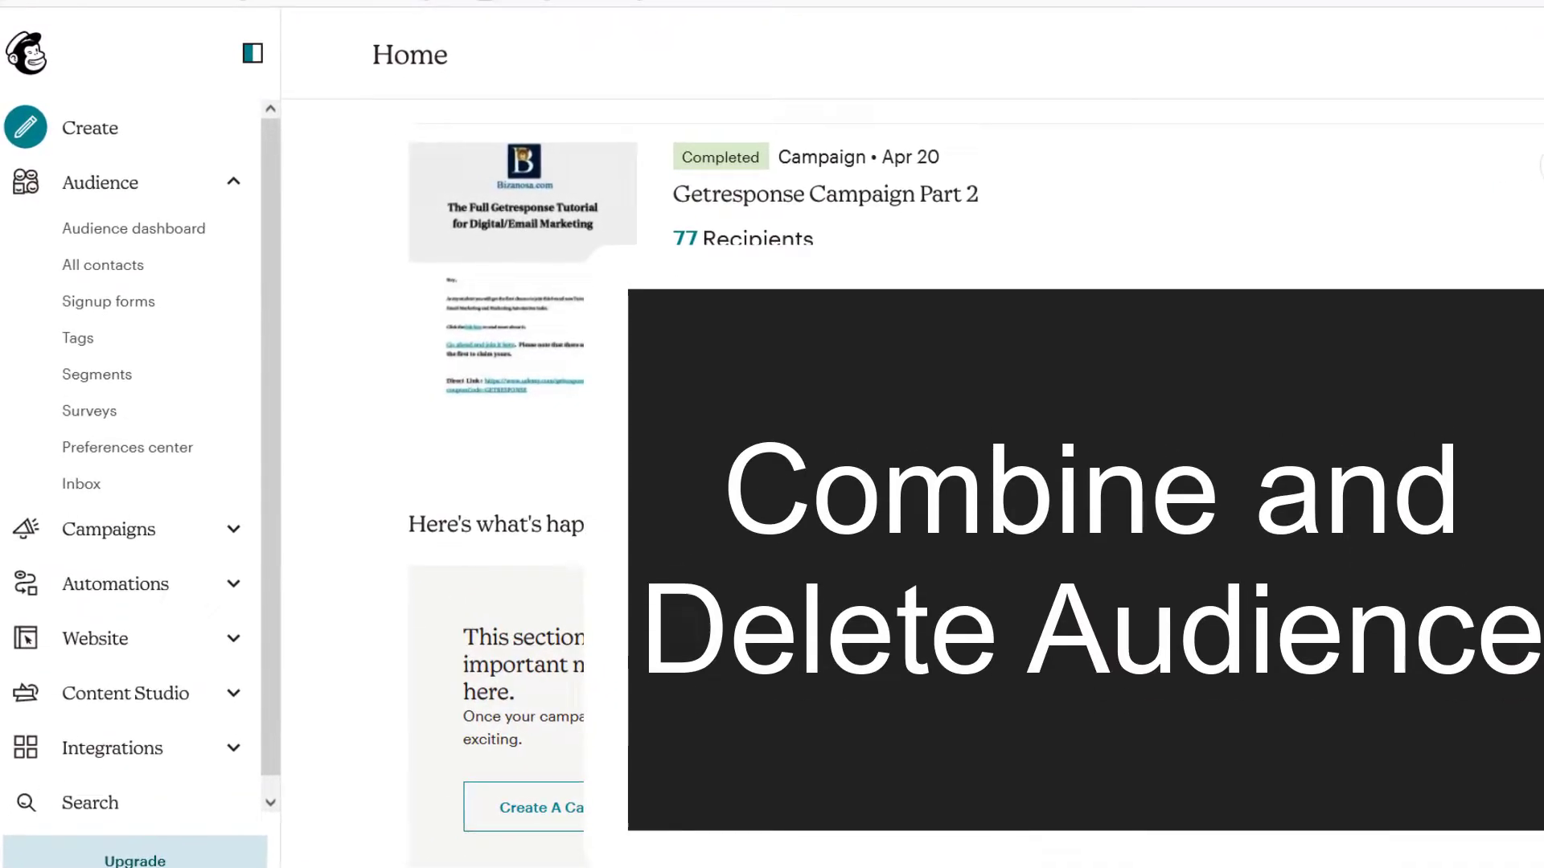
Step: Go from the audience dashboard to the View audiences list of Bizanosa and Bizanosa Tutorials
left_click(83, 193)
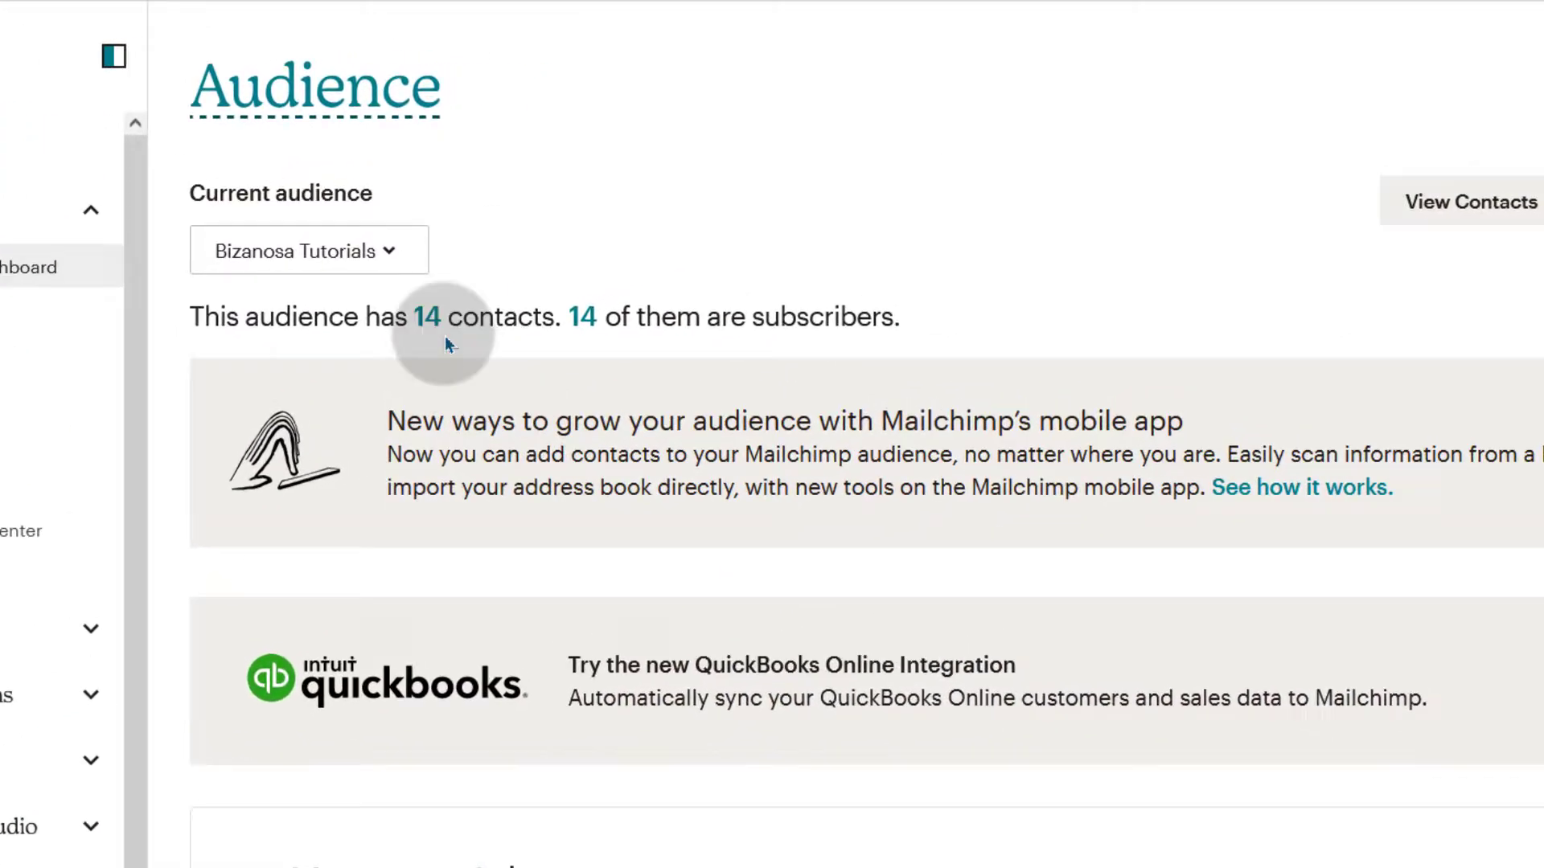
left_click(368, 251)
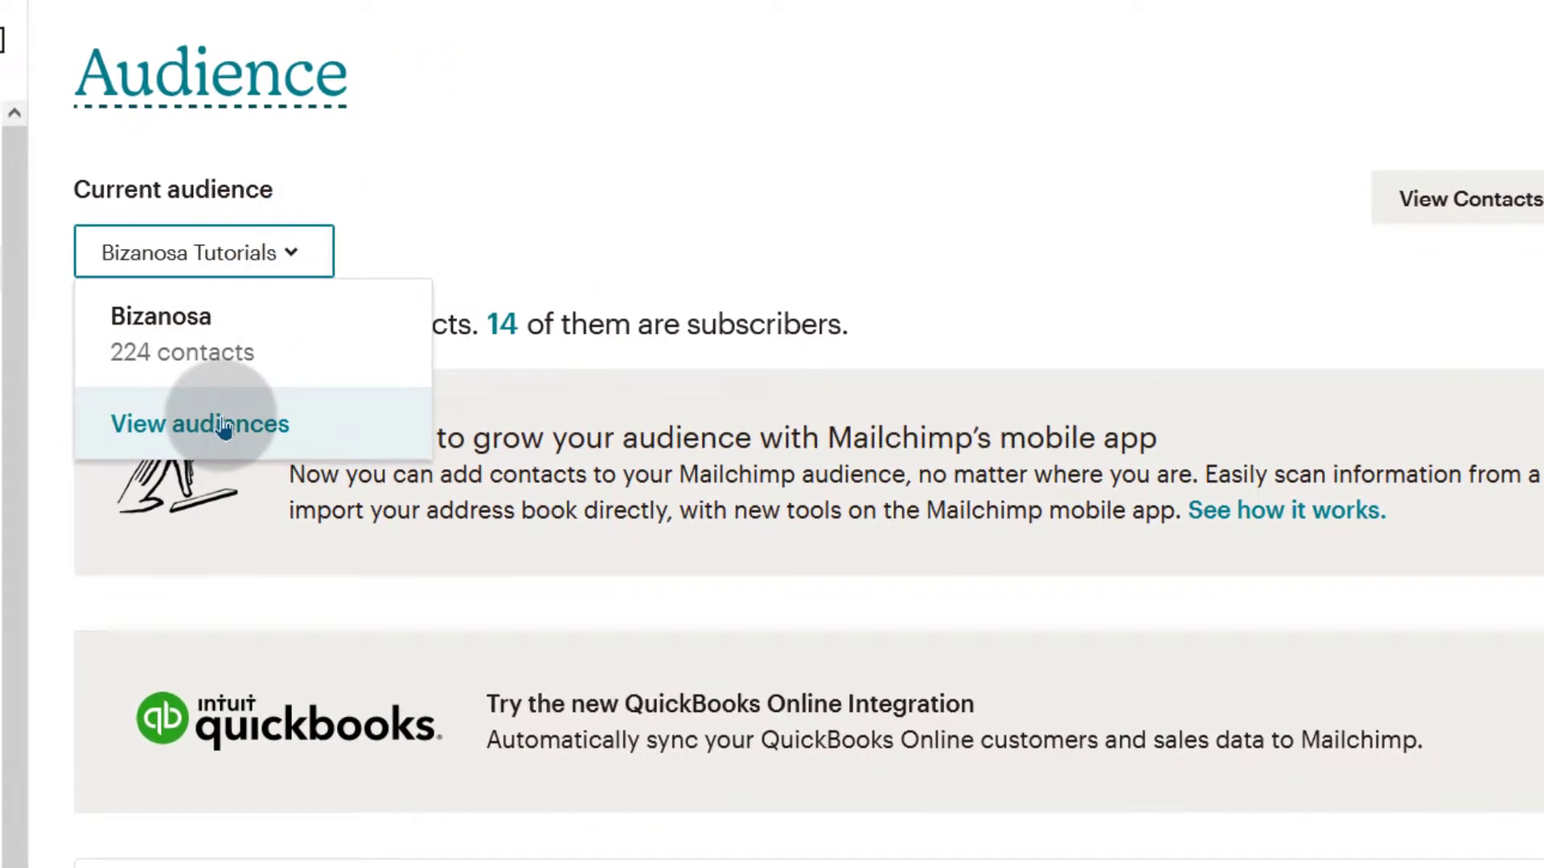
left_click(224, 428)
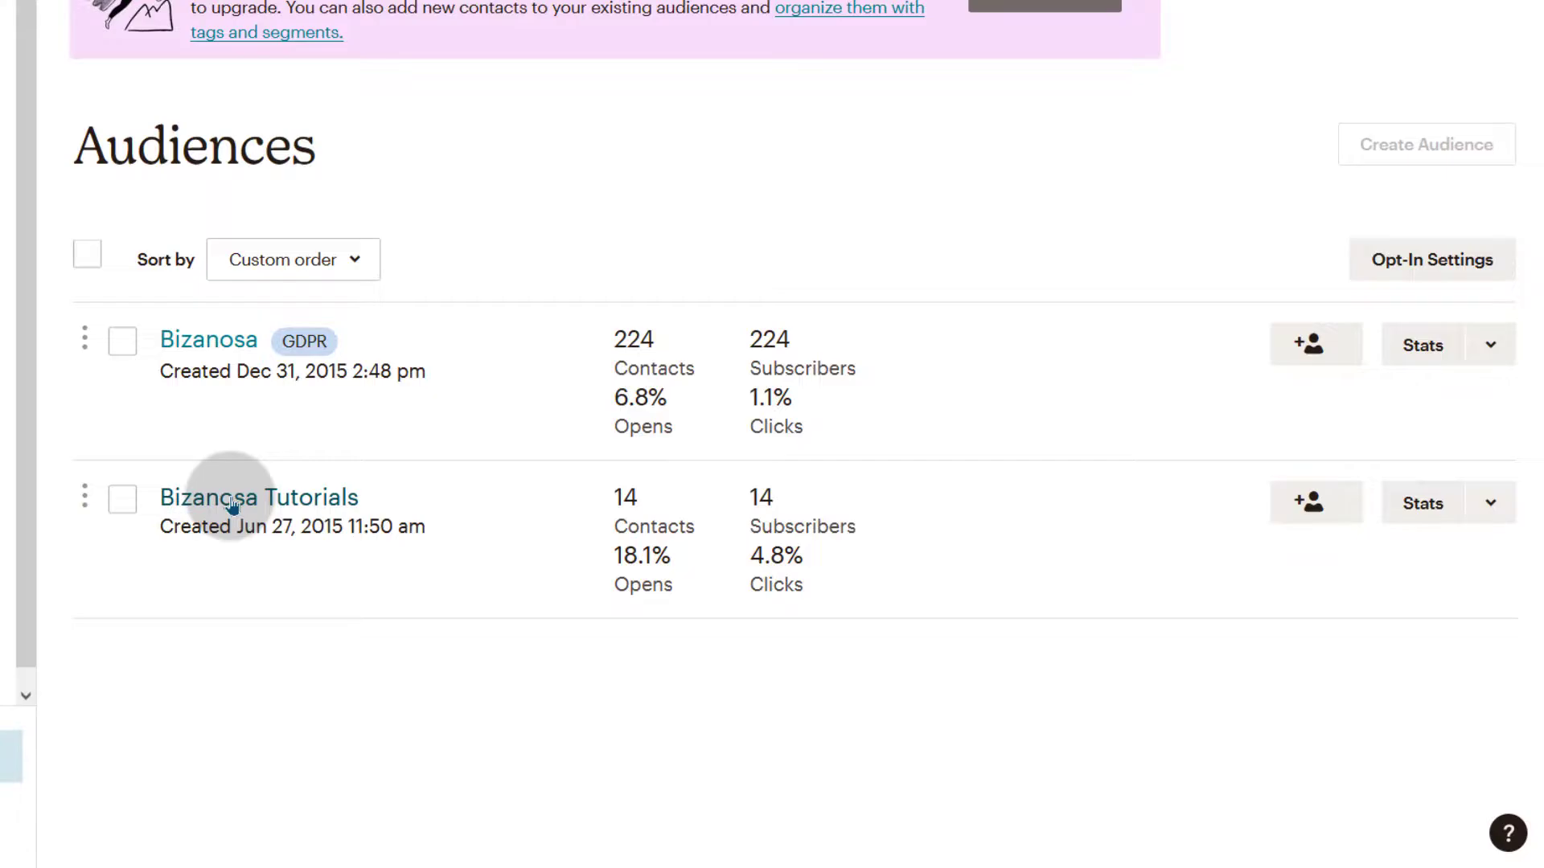
Step: Start combining Bizanosa Tutorials into Bizanosa and continue to the data-loss warning
left_click(1491, 503)
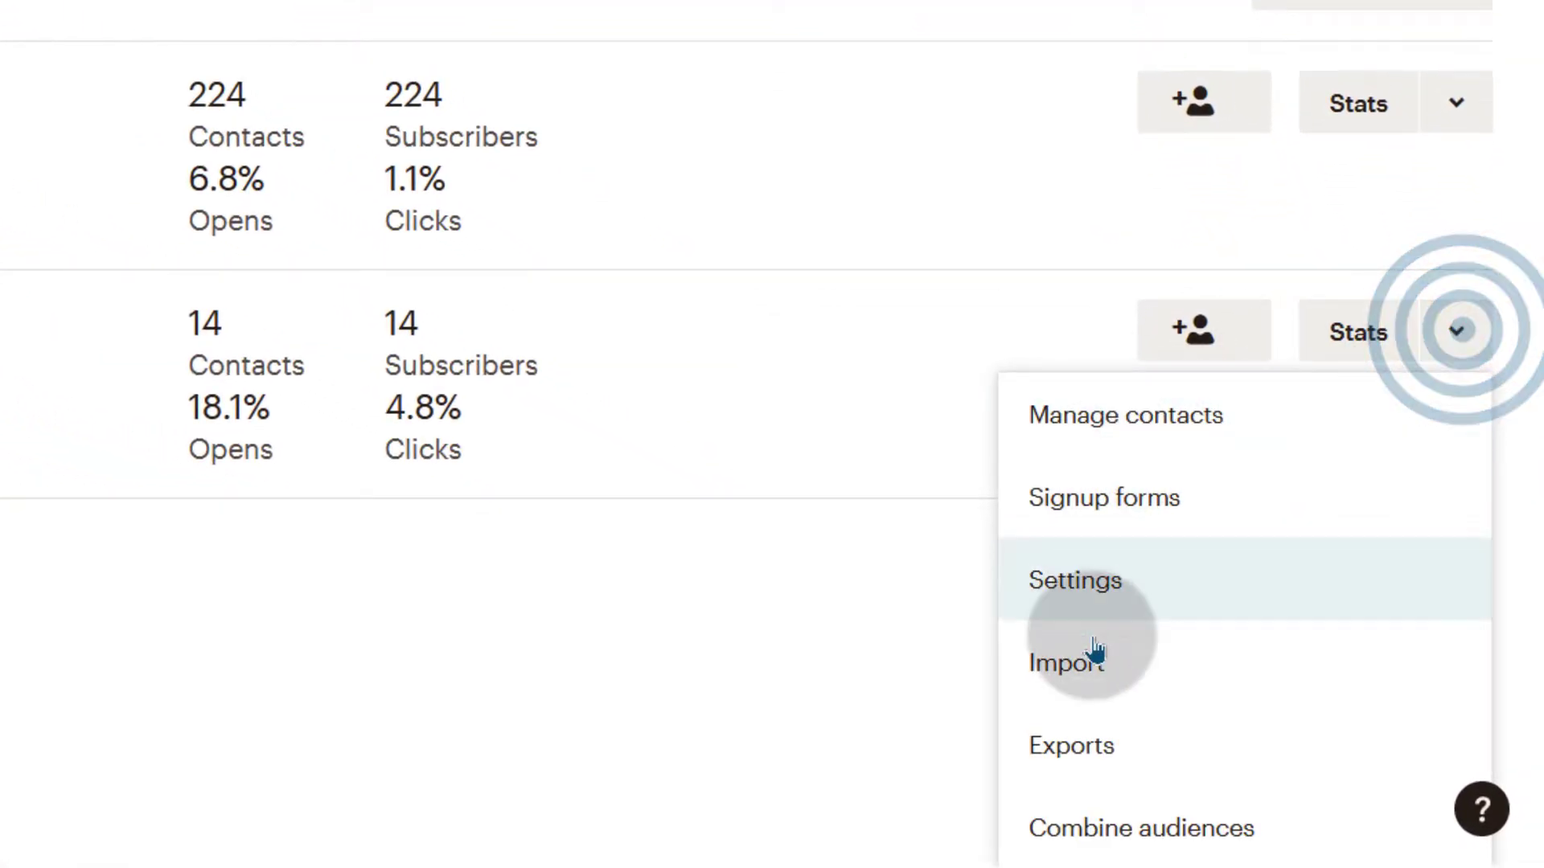
left_click(1158, 832)
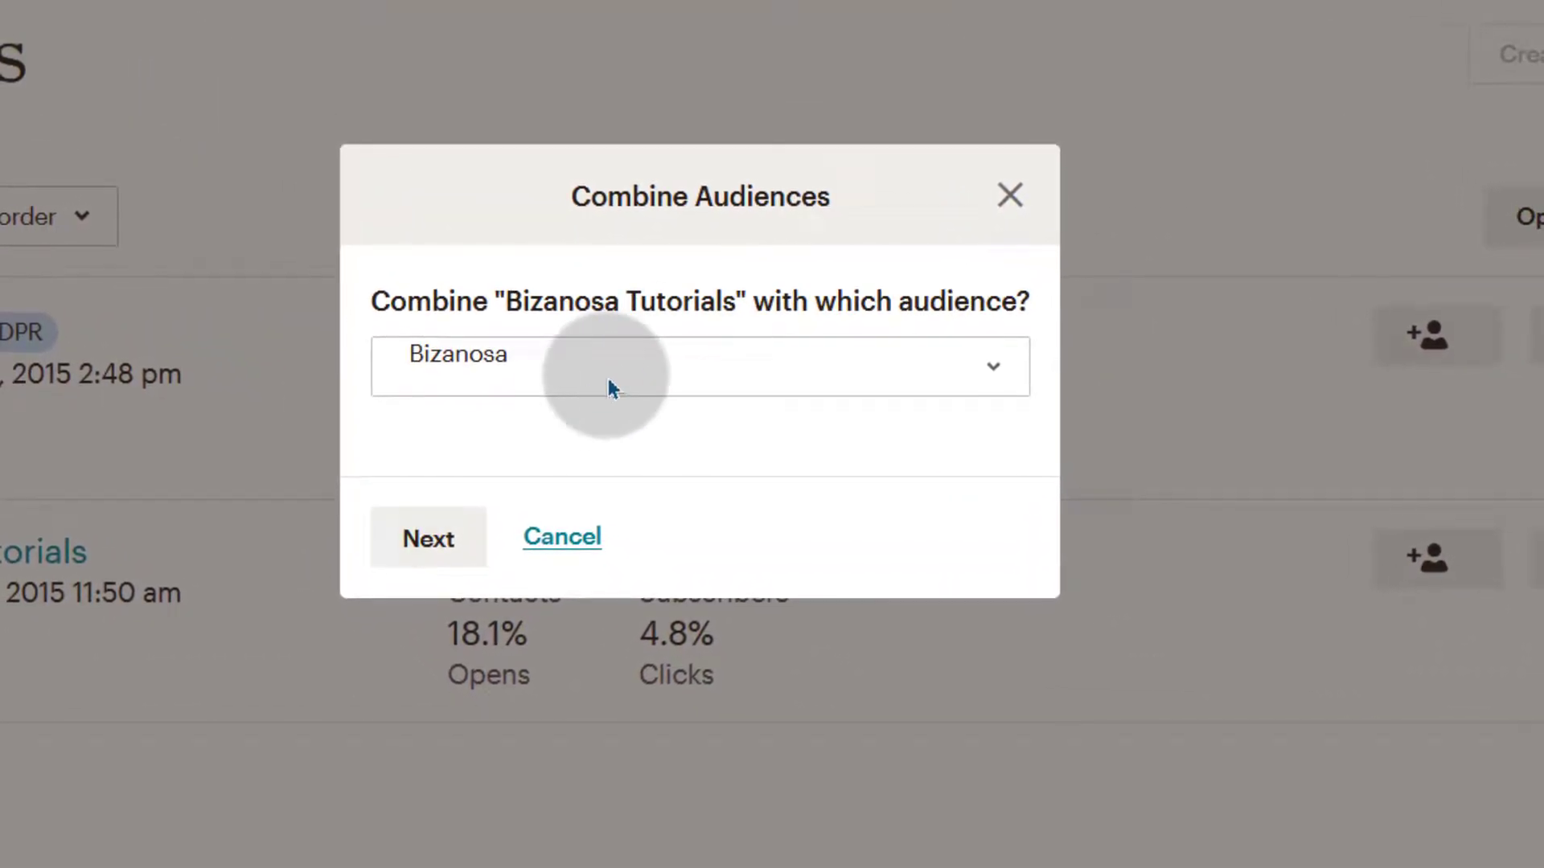
left_click(426, 317)
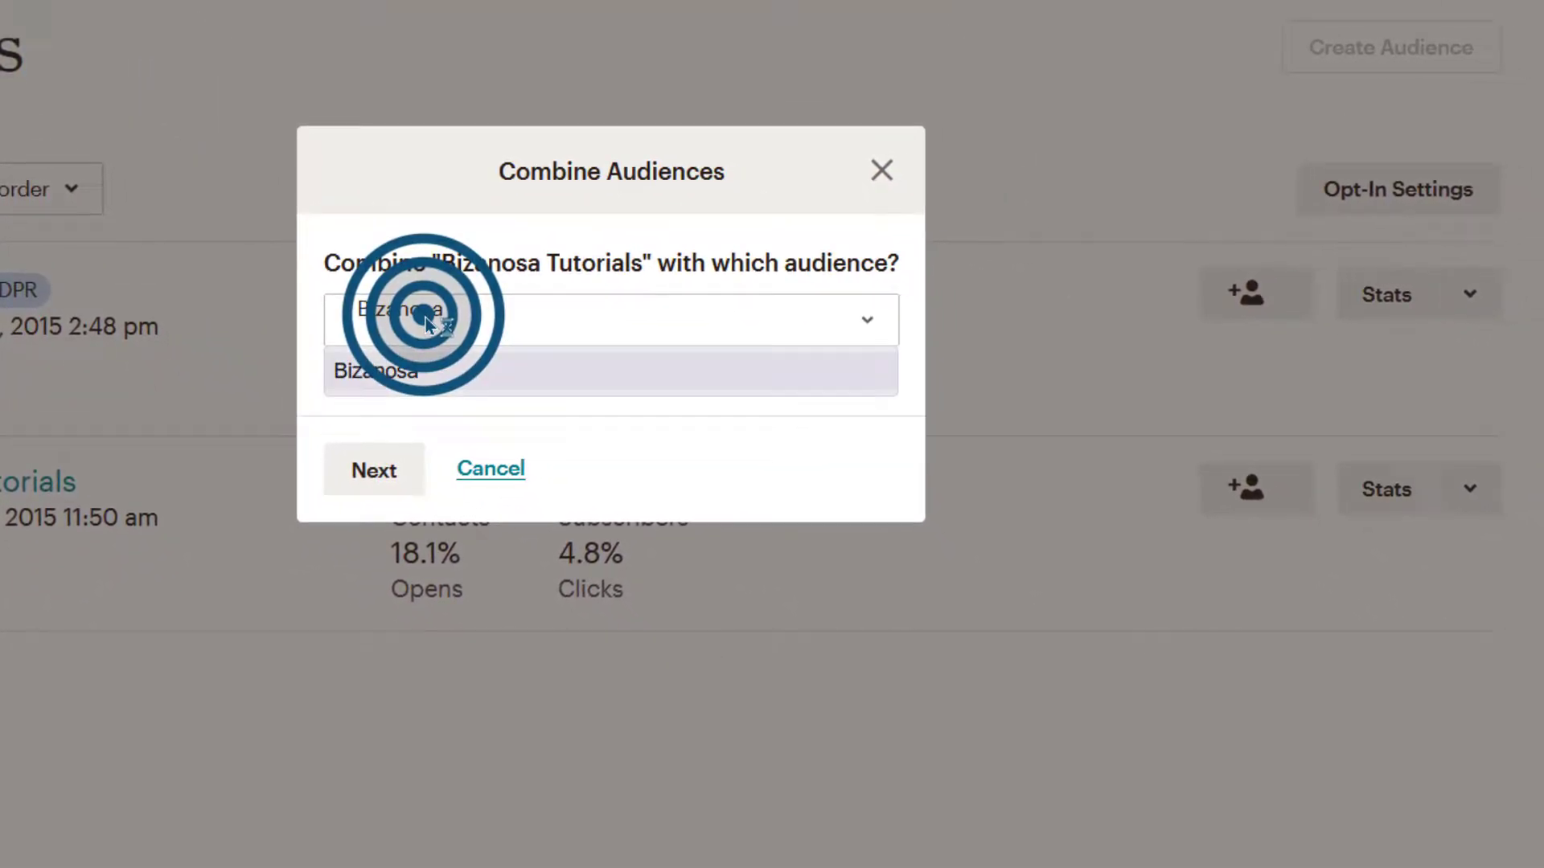
left_click(374, 370)
left_click(374, 470)
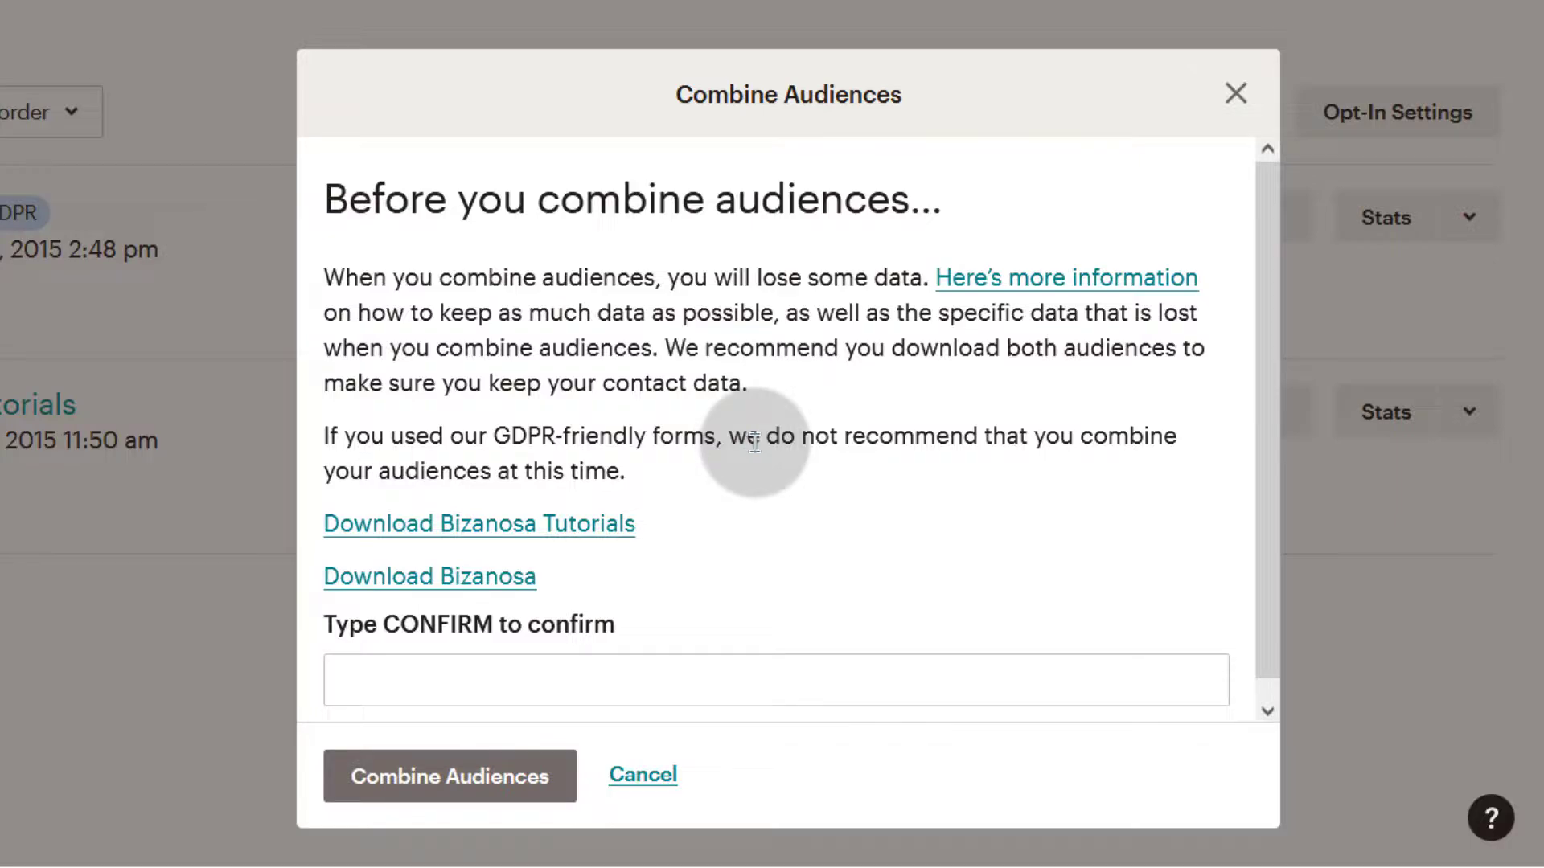
Step: Enter CONFIRM to merge the 14 Bizanosa Tutorials subscribers into Bizanosa
left_click(345, 684)
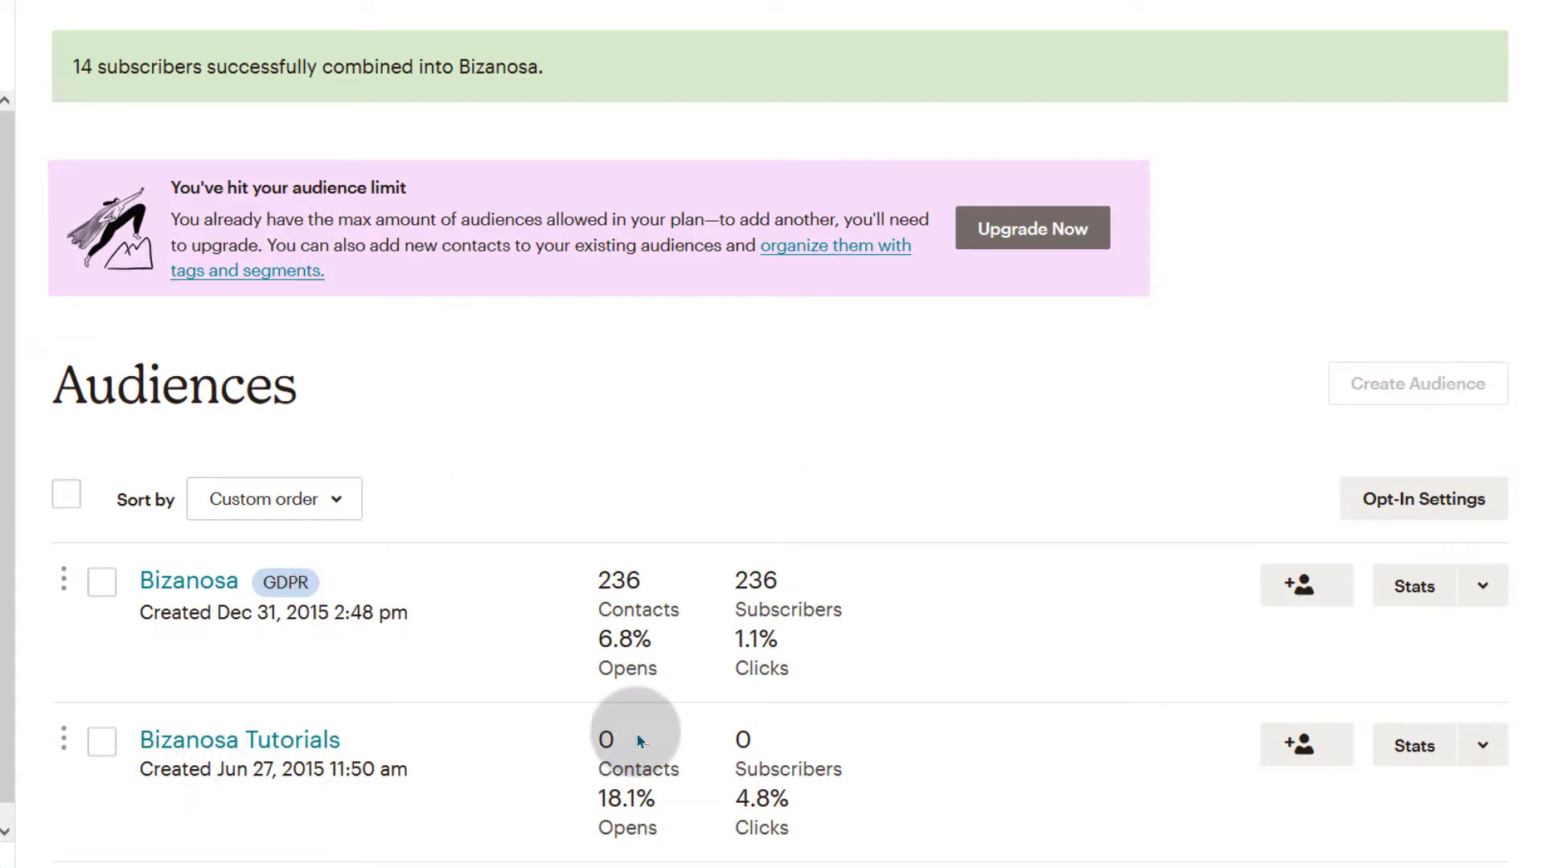
Step: Check the Bizanosa Tutorials actions menu, then tick its row checkbox
left_click(1483, 746)
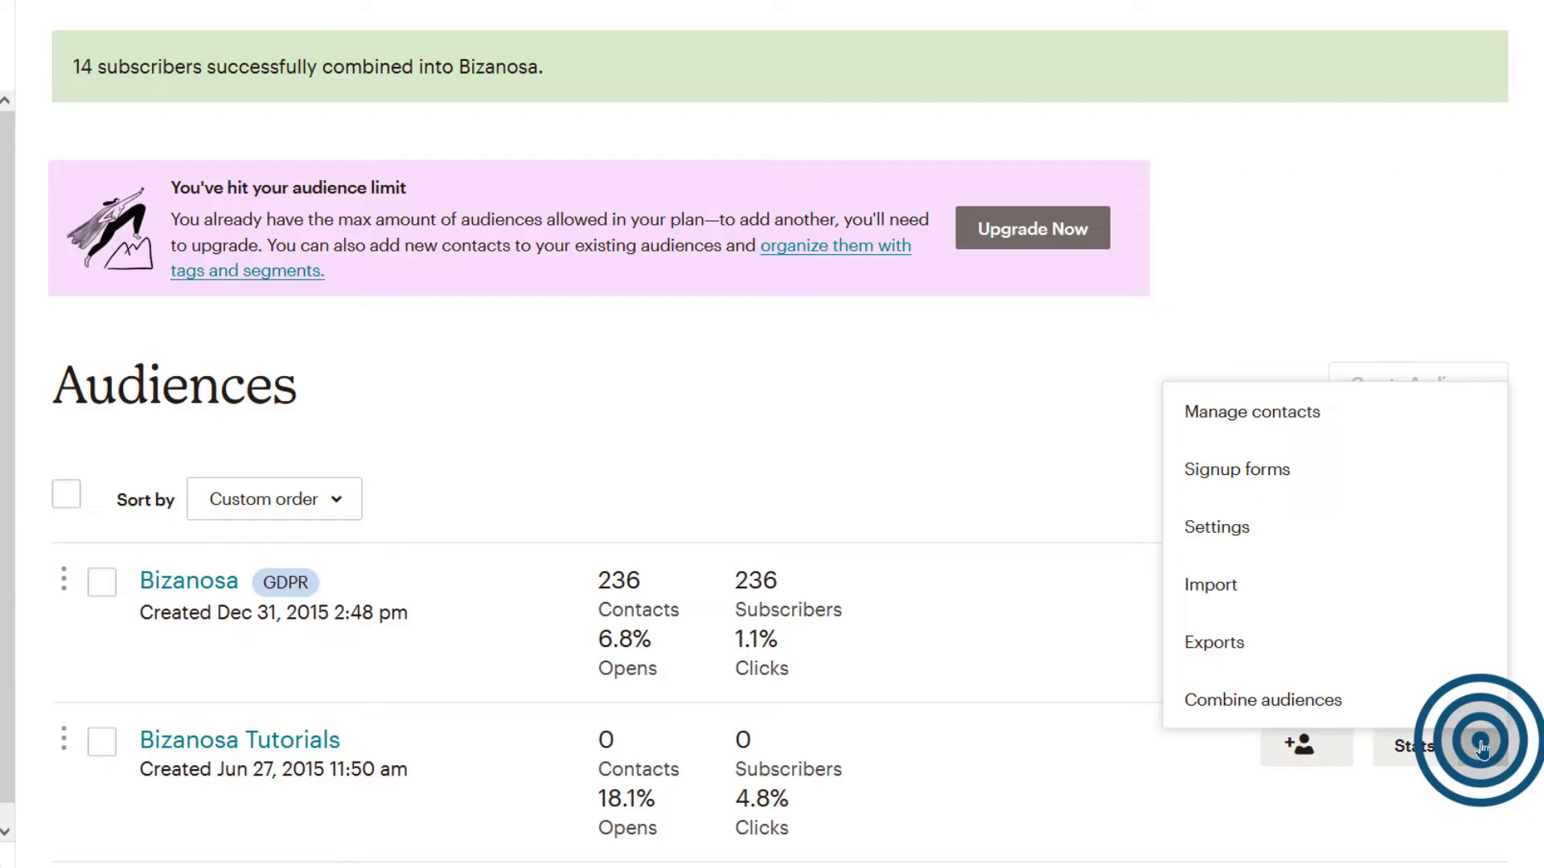
left_click(405, 850)
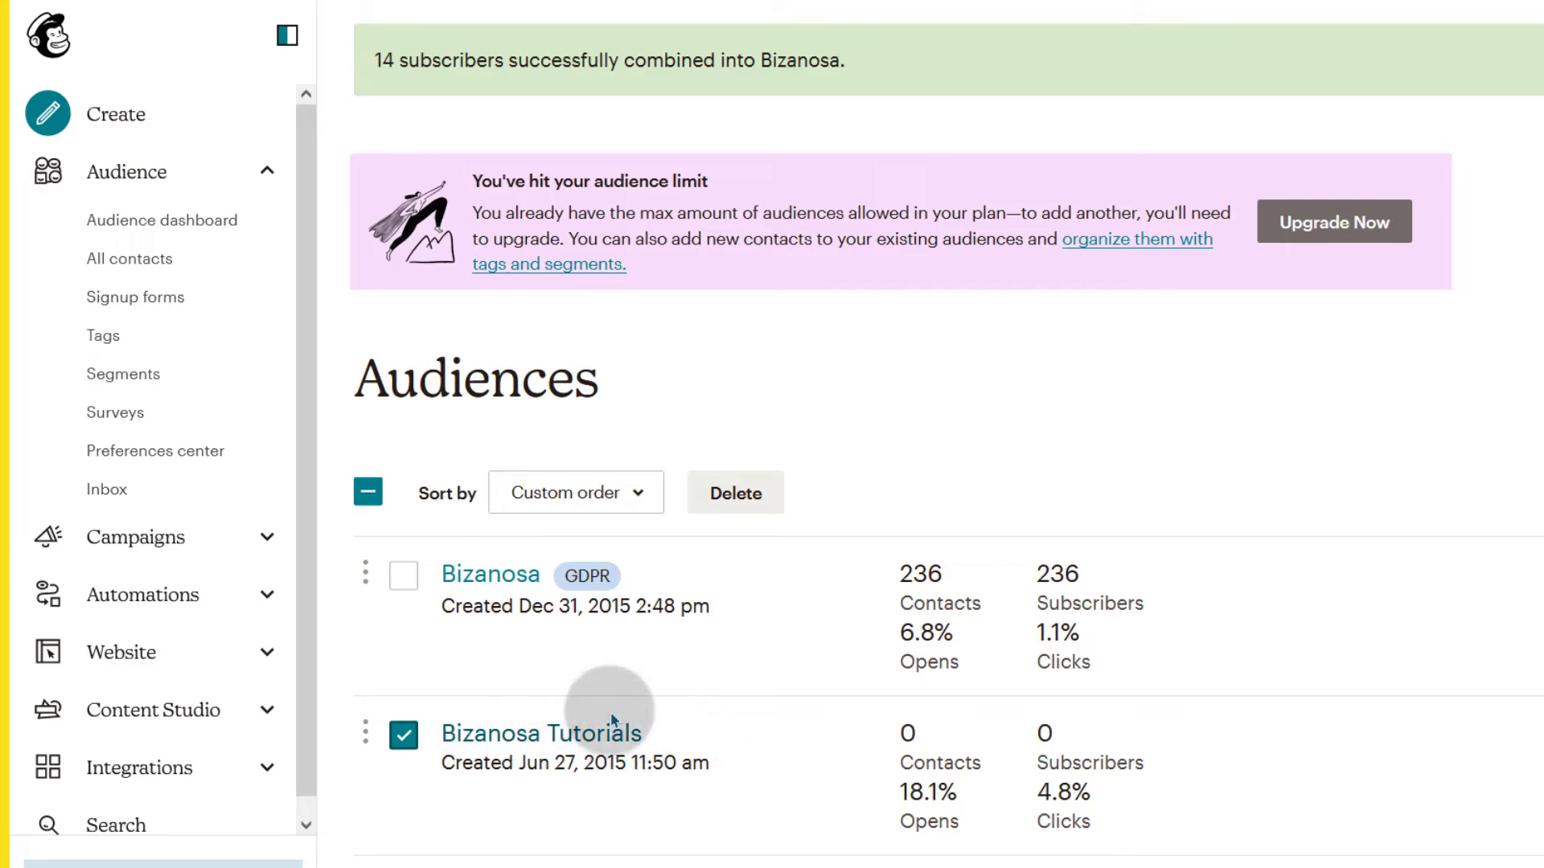
Step: View All campaigns for Bizanosa Tutorials and check its audience list without switching
left_click(262, 540)
left_click(142, 591)
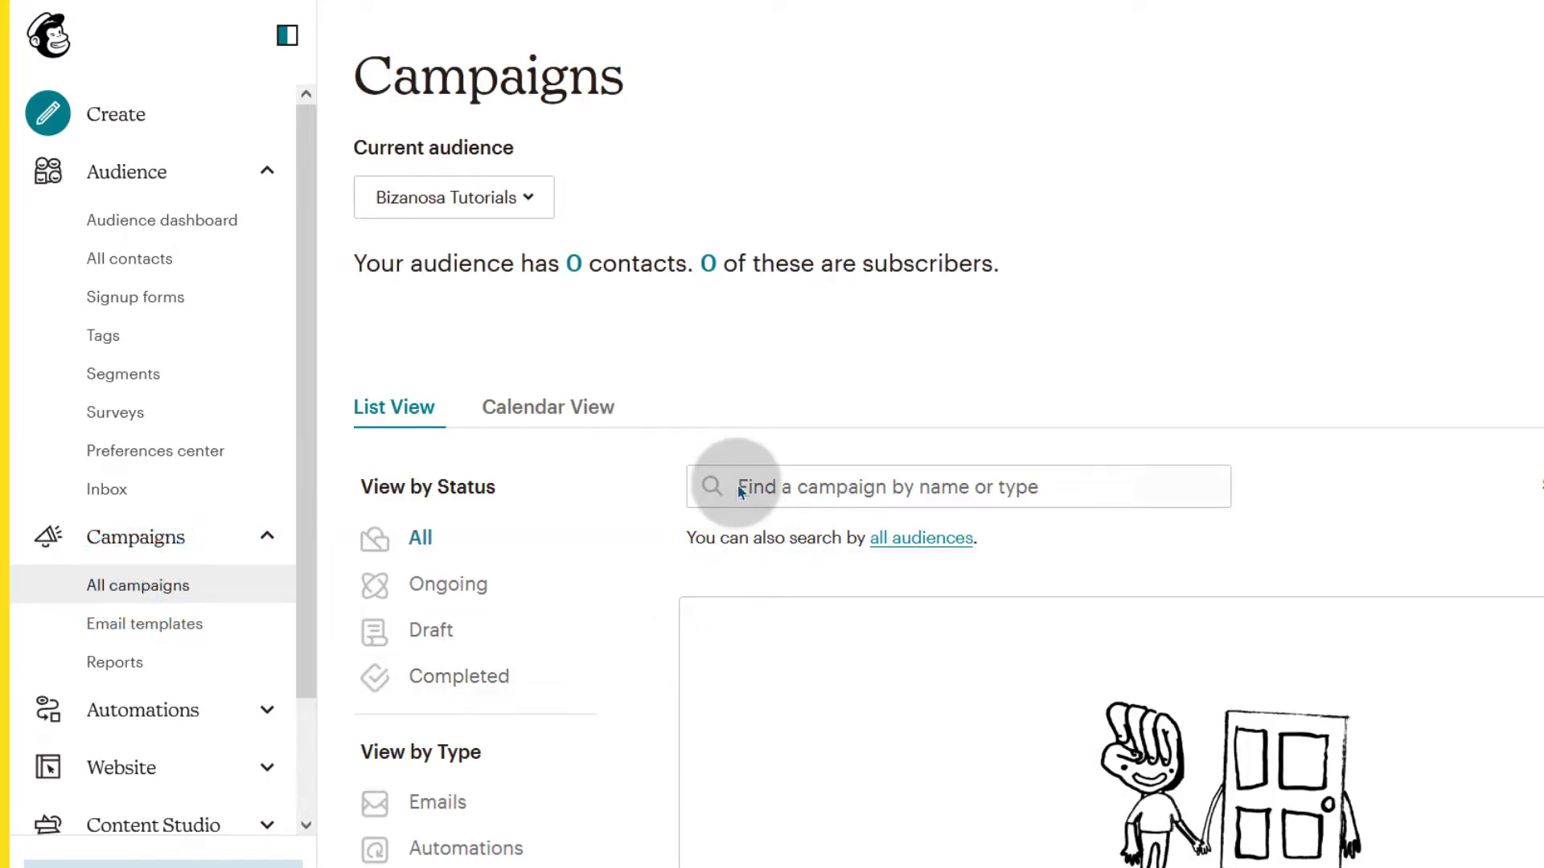
left_click(531, 199)
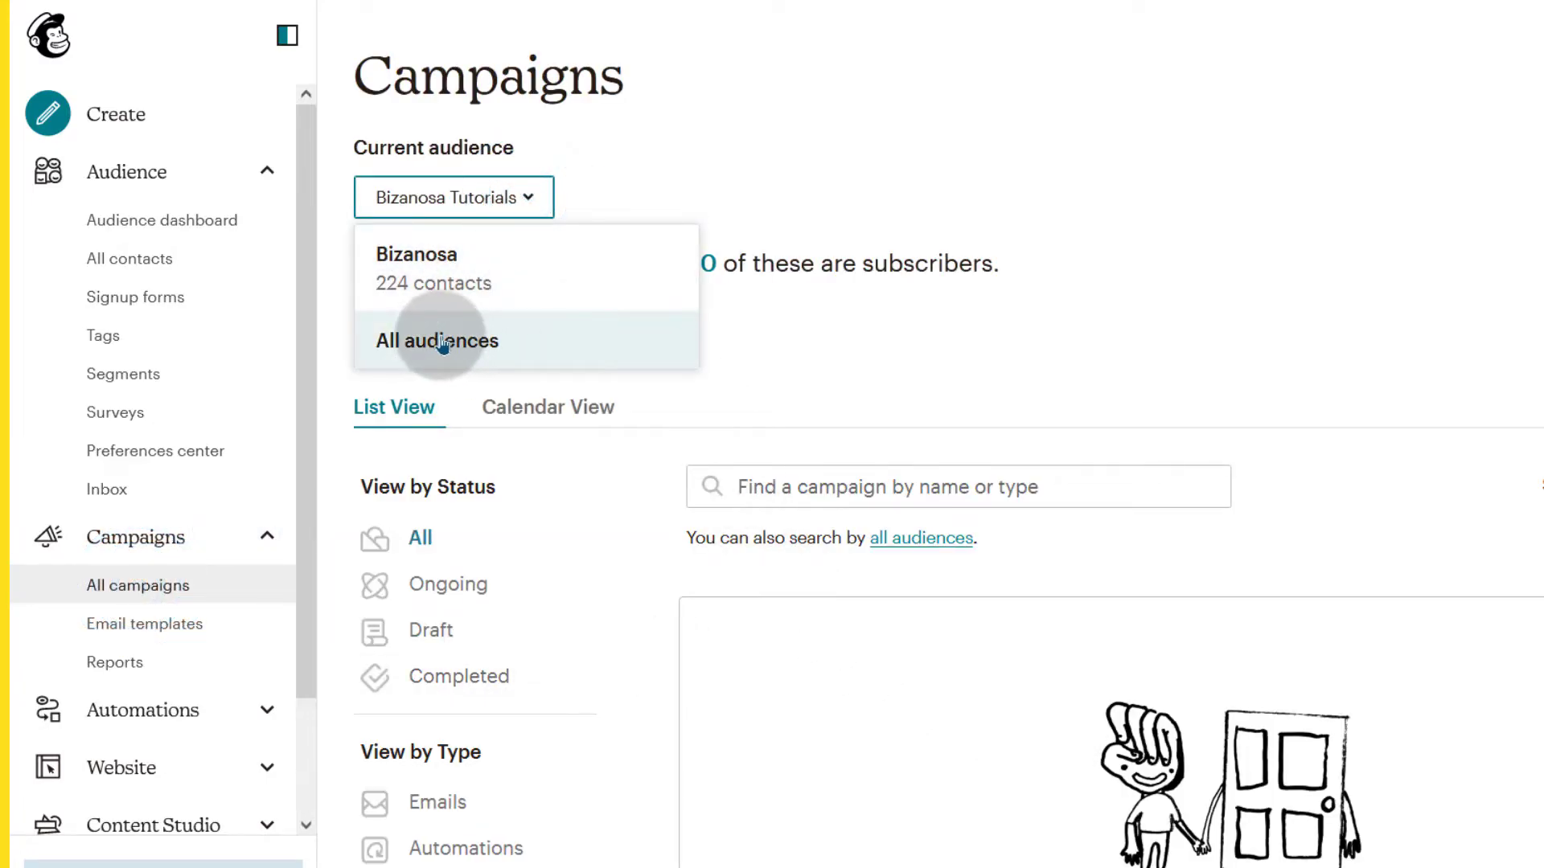
left_click(453, 197)
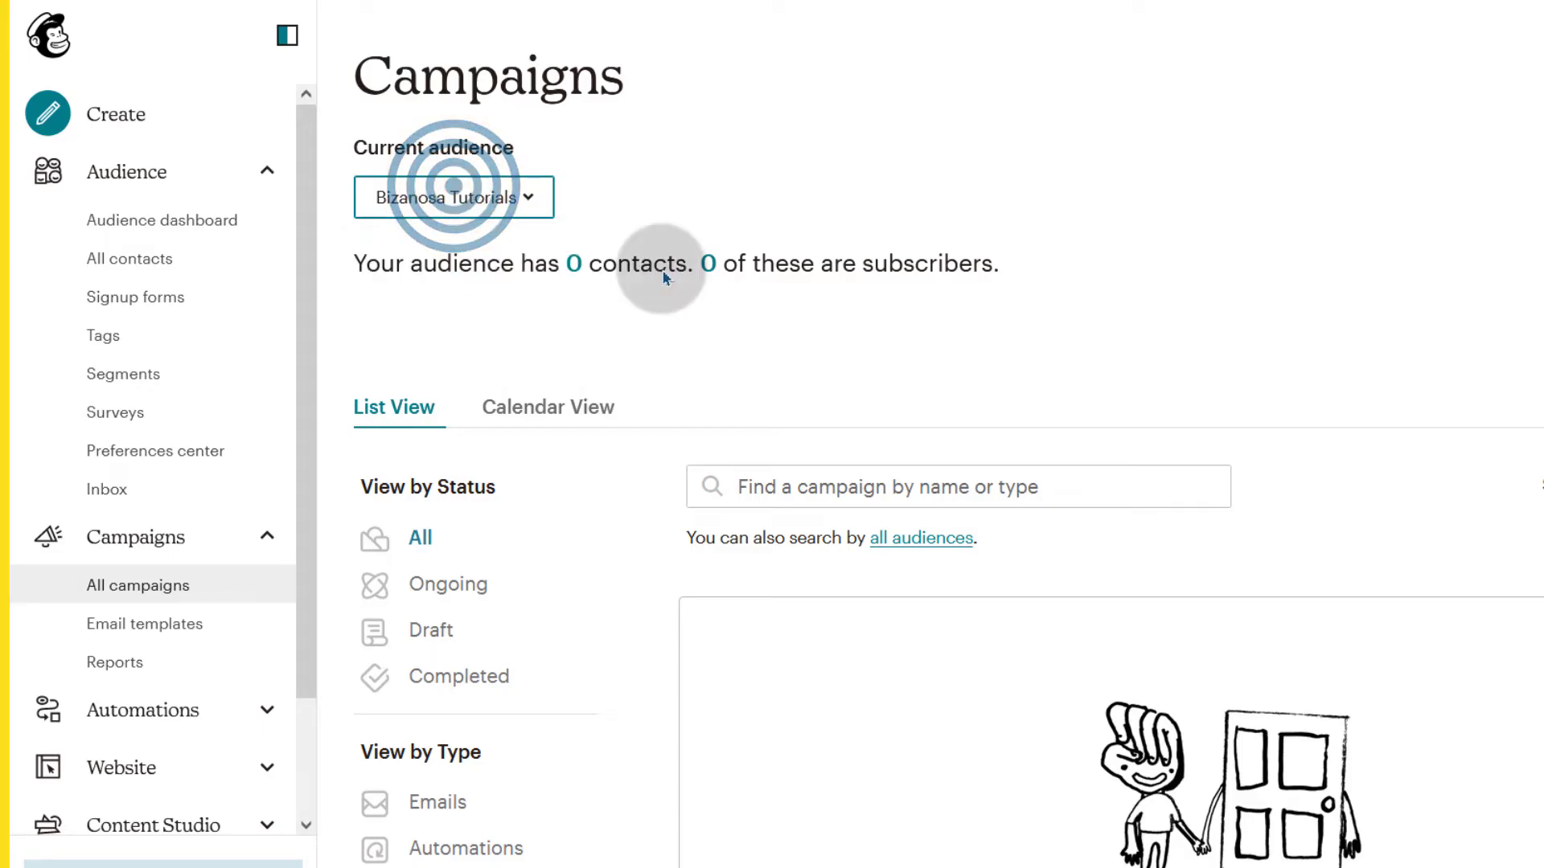
scroll(969, 744, "down", 4)
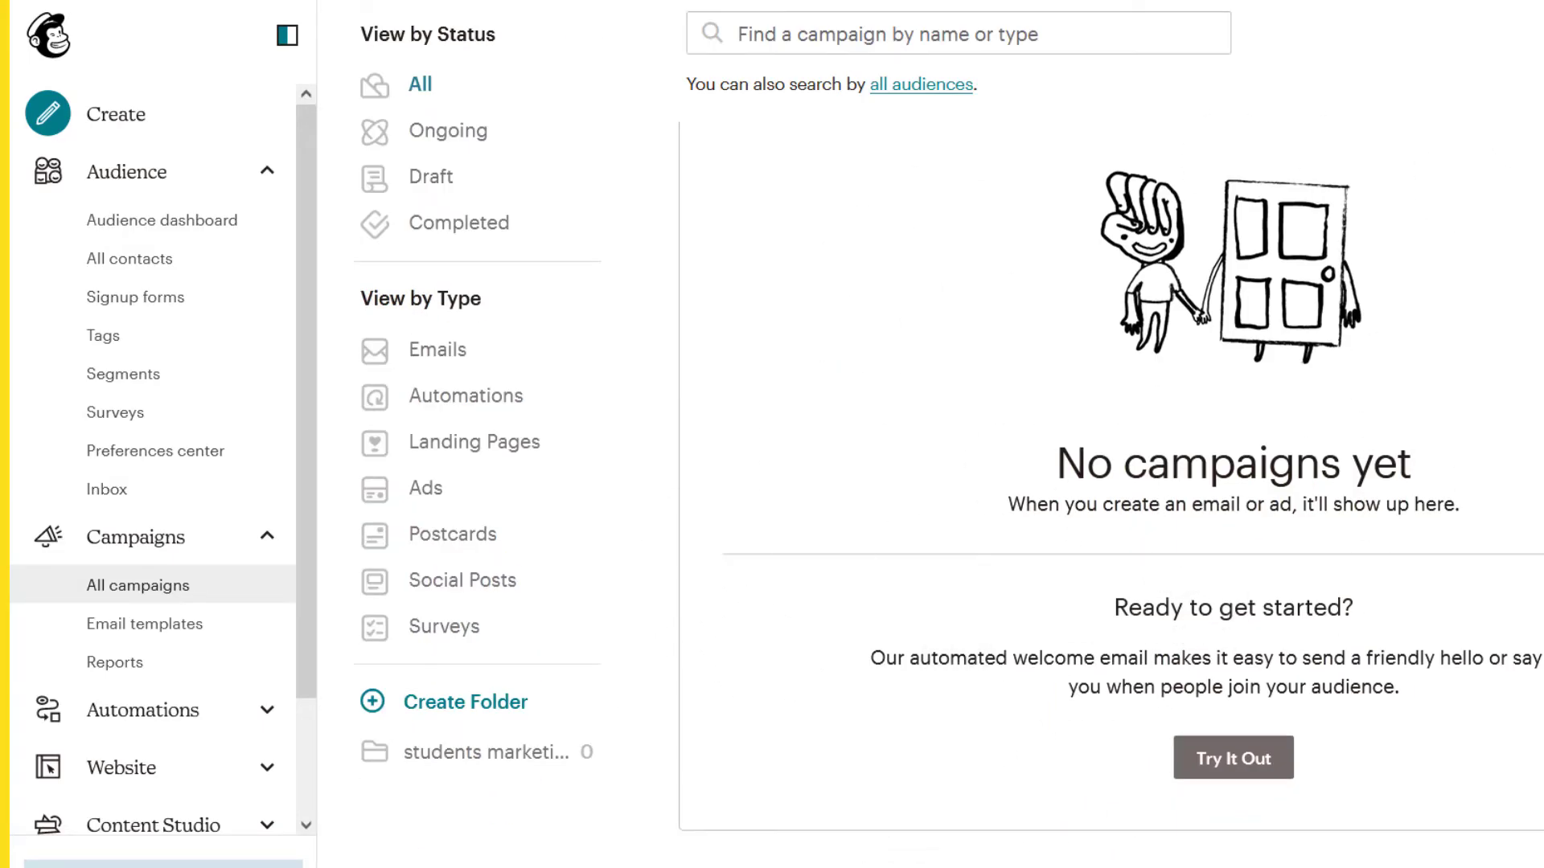
scroll(998, 711, "up", 4)
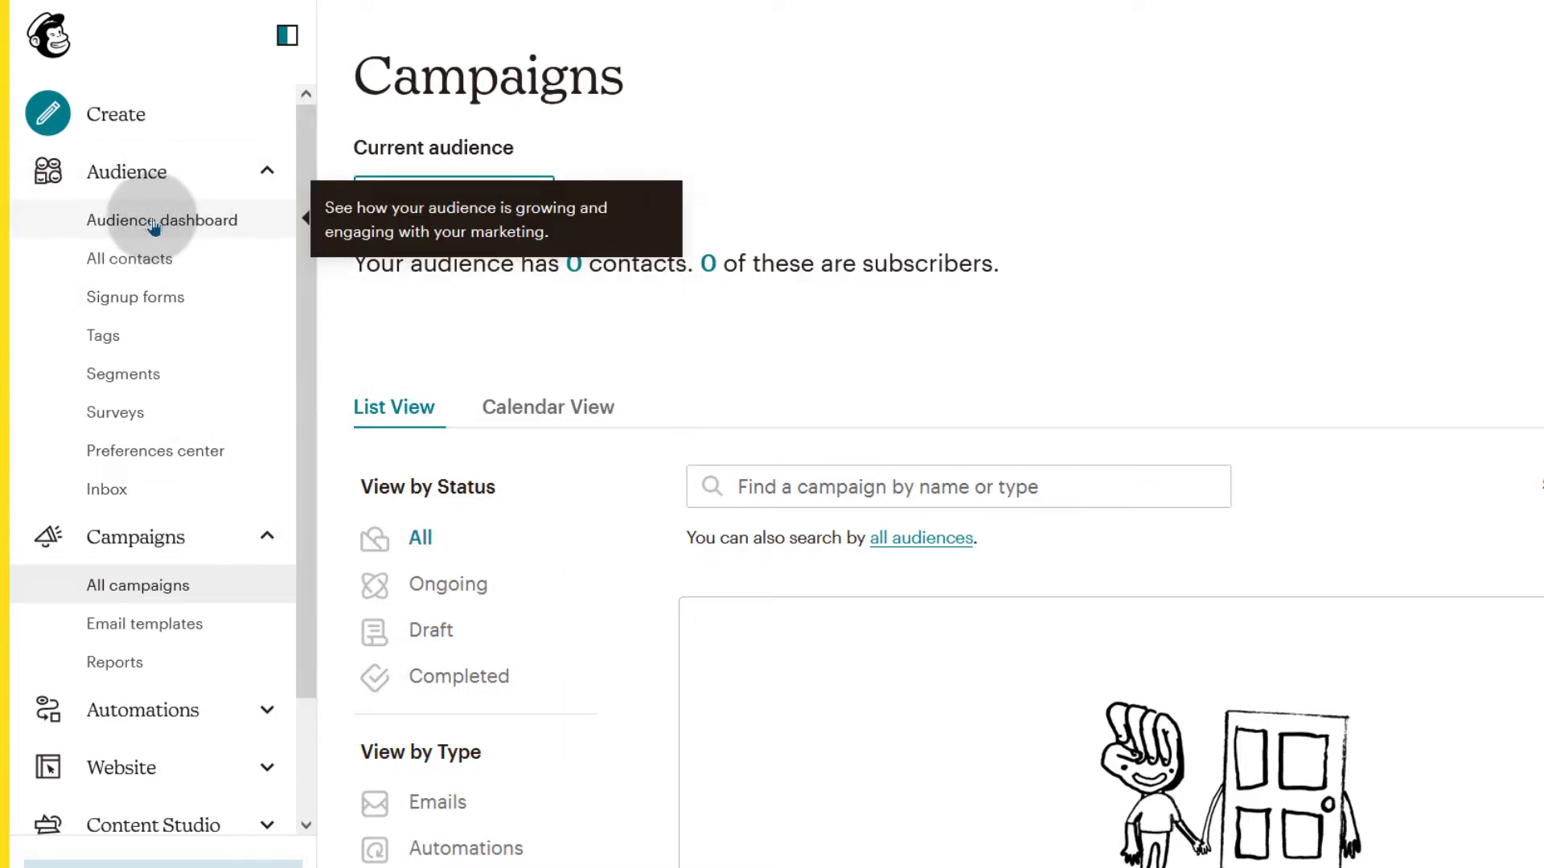
Step: Return to the Audiences list and start deleting Bizanosa Tutorials
left_click(154, 220)
left_click(521, 207)
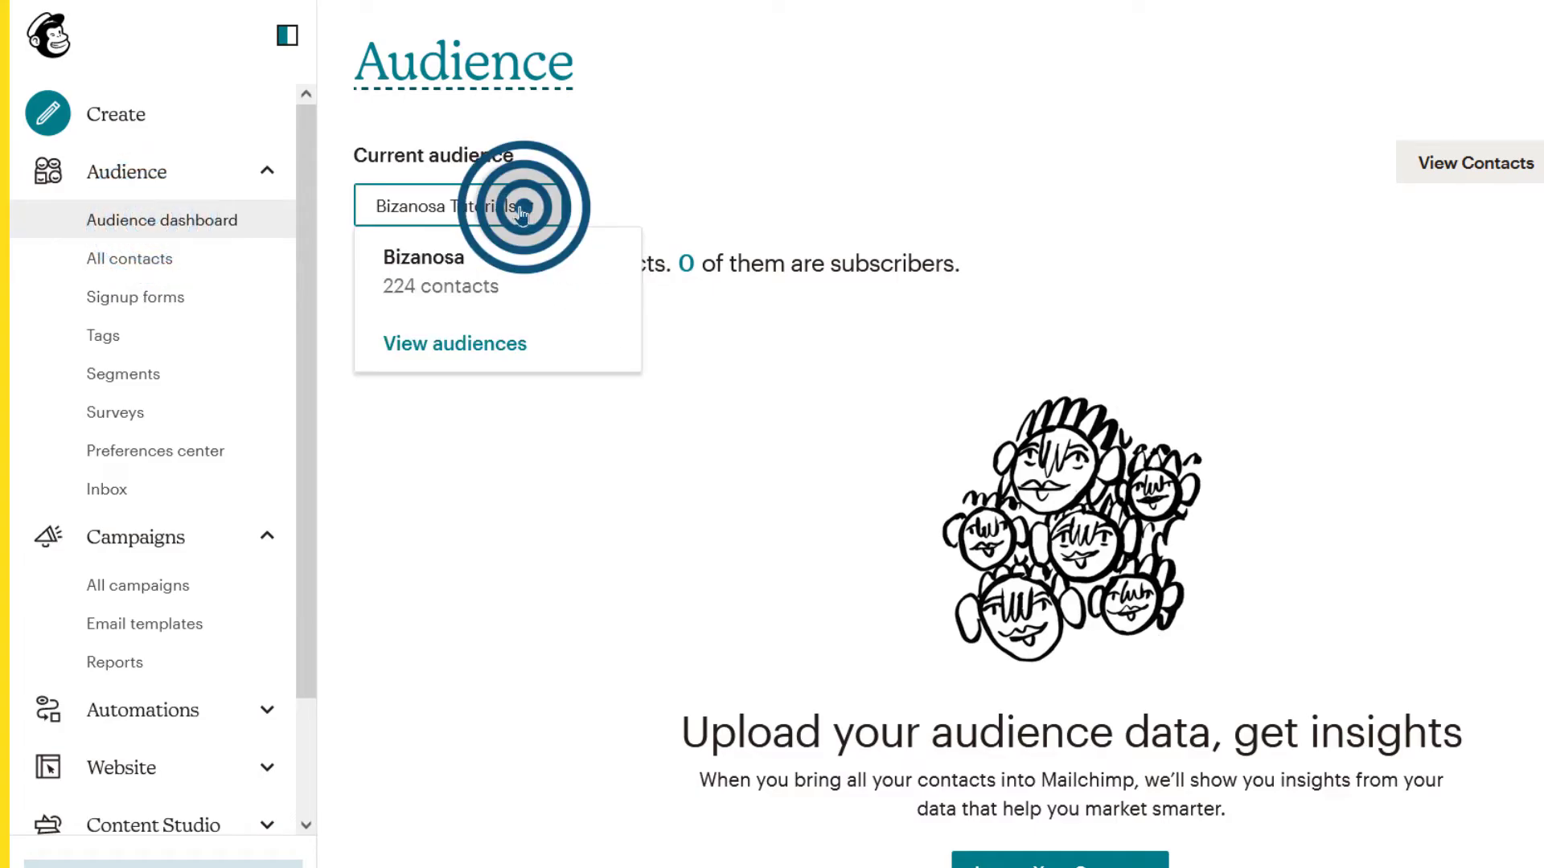
left_click(437, 344)
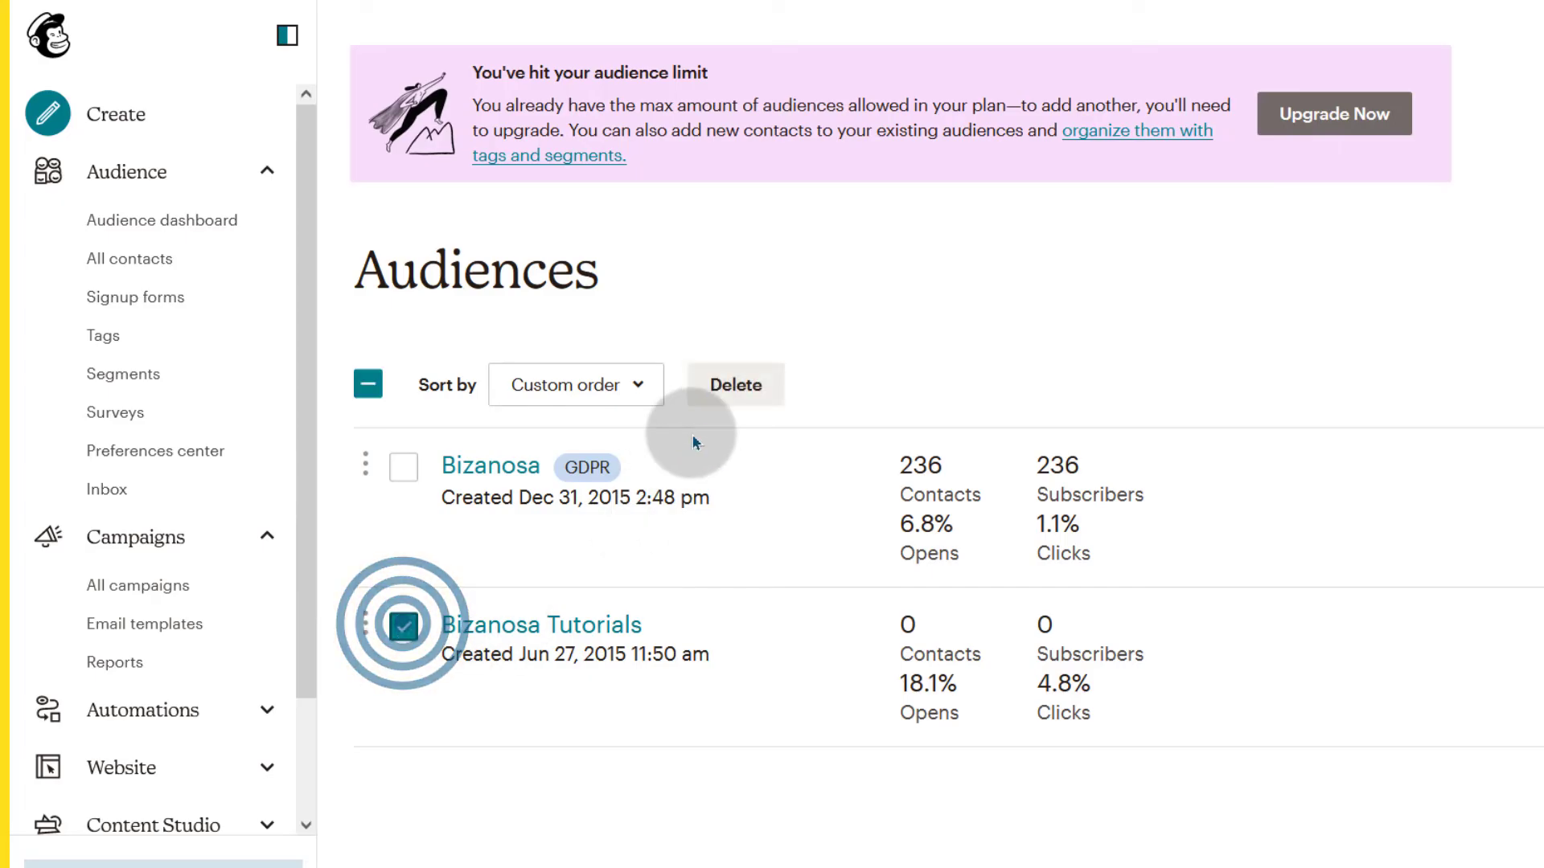
left_click(723, 381)
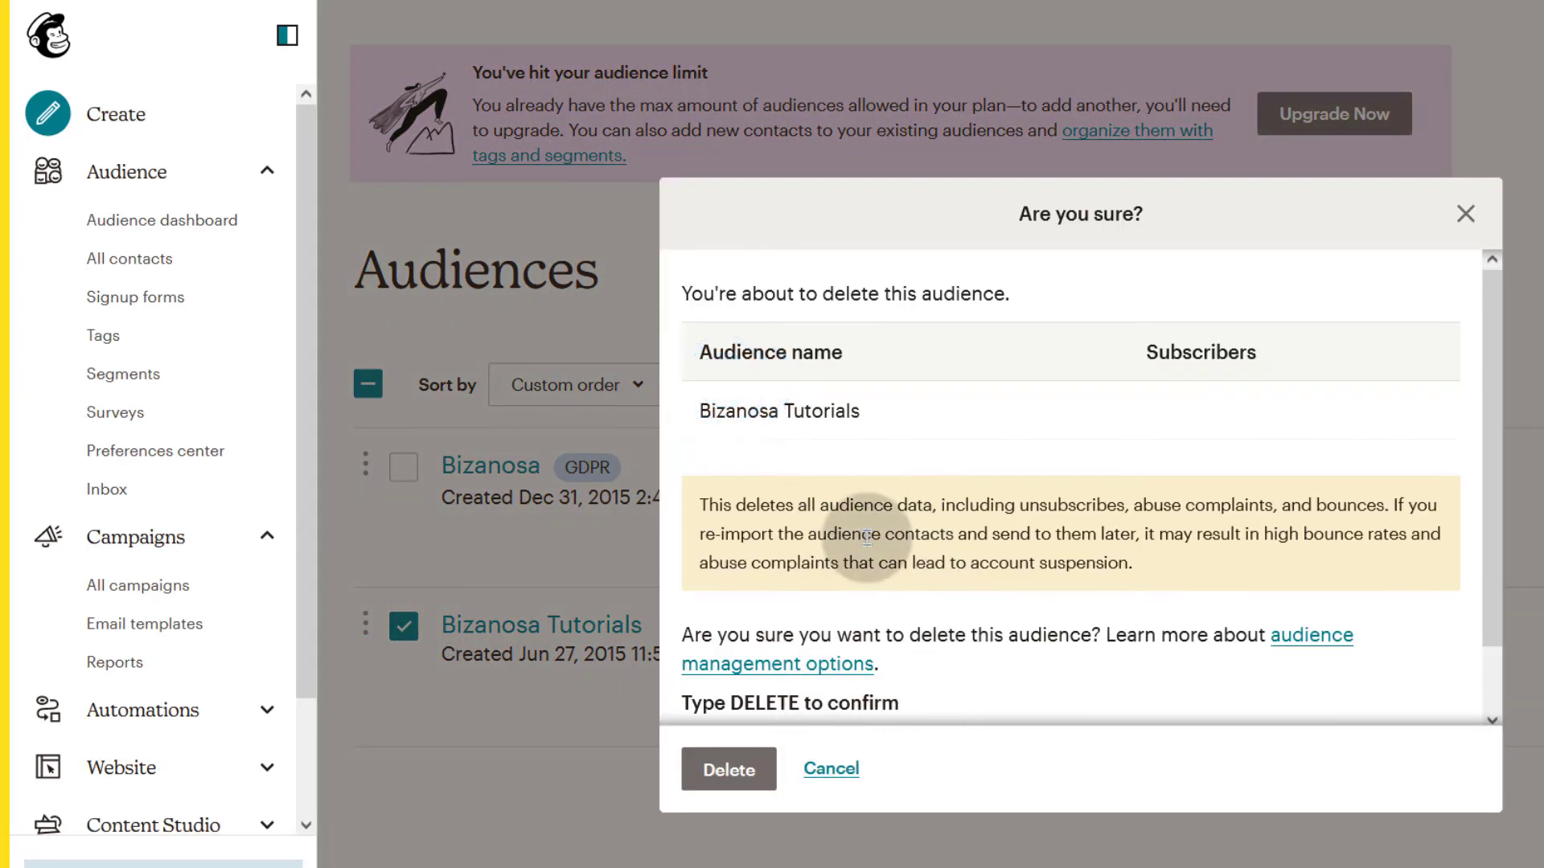
scroll(868, 543, "down", 2)
Step: Confirm the Bizanosa Tutorials deletion by entering DELETE
left_click(722, 665)
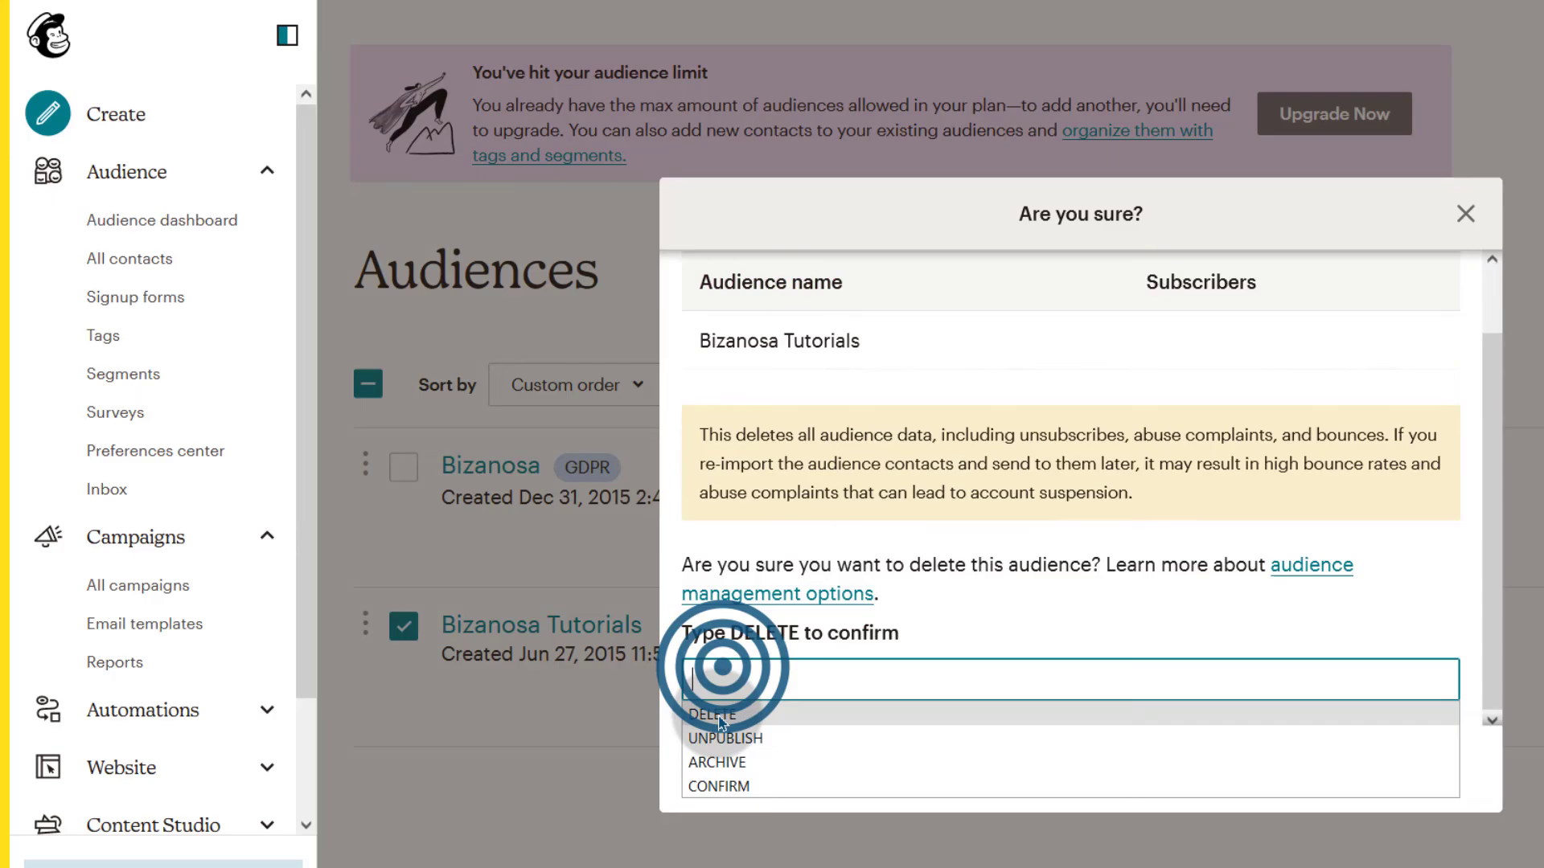
type("DELETE")
left_click(729, 768)
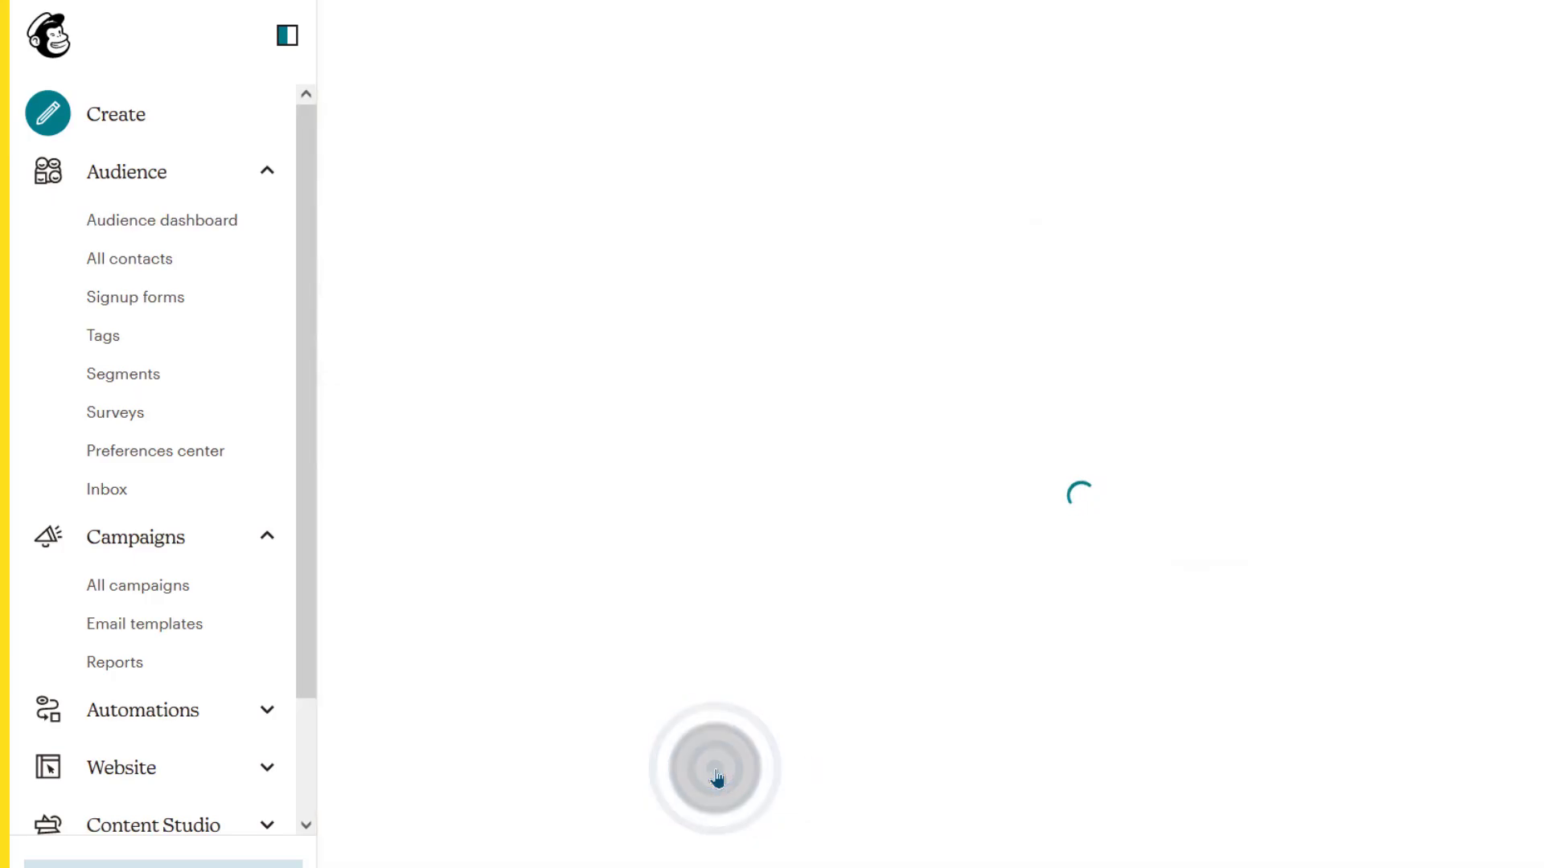